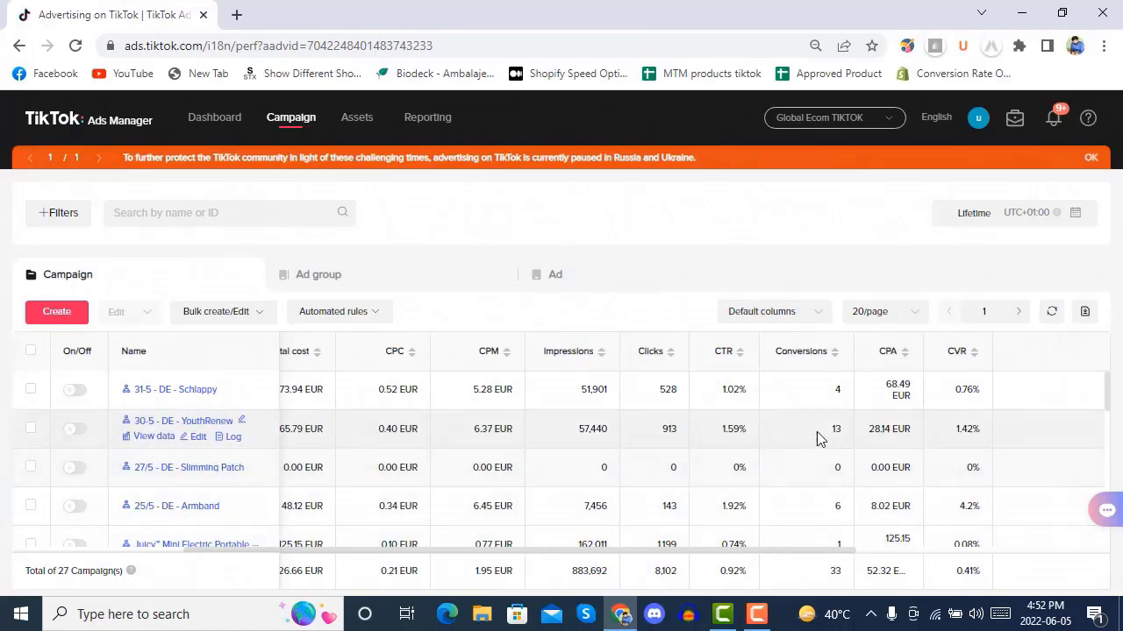
- Dismiss the App promotion introduction tip on the advertising objective page
{"action": "scroll", "coordinate": [816, 434], "scroll_direction": "down", "scroll_amount": 5}
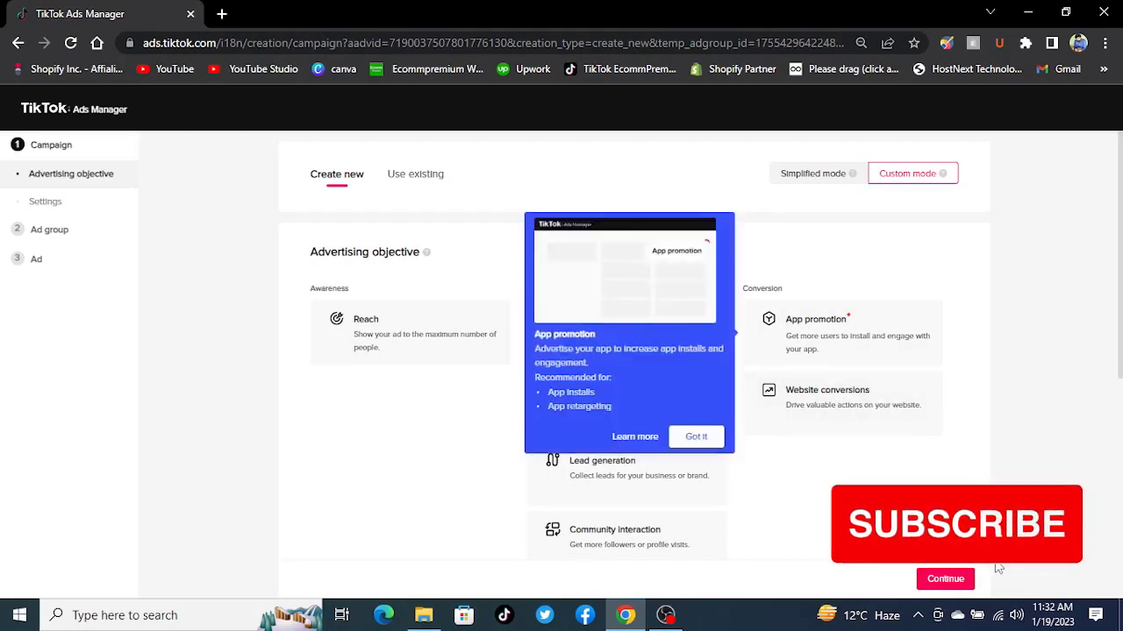
{"action": "left_click", "coordinate": [697, 436]}
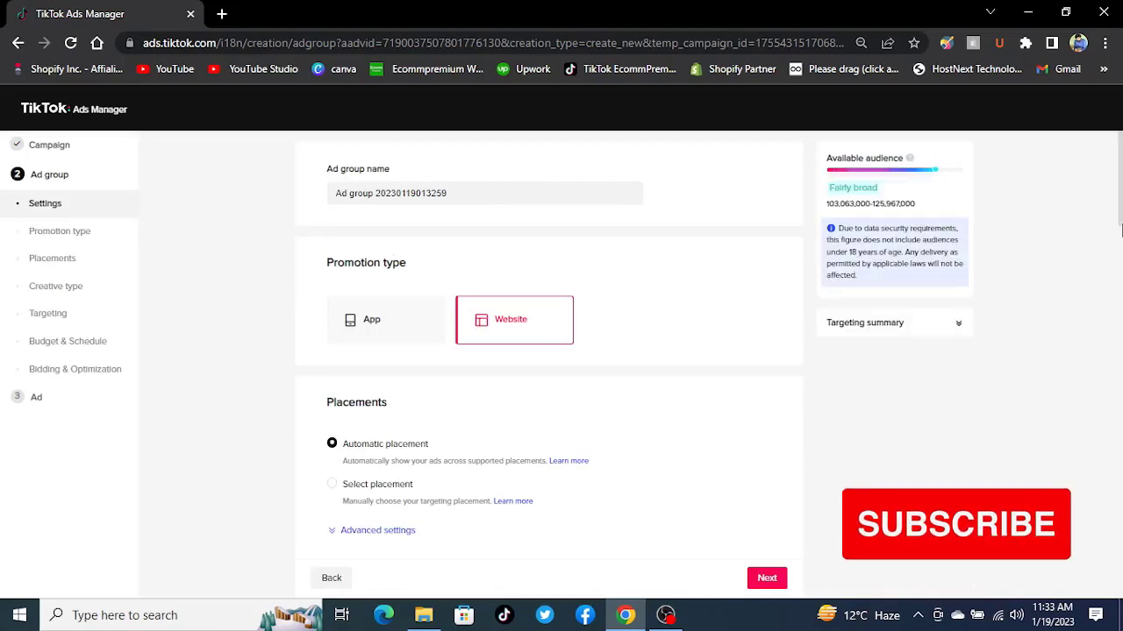
- Choose manual placement for the ad group and exclude Pangle so only TikTok is targeted
{"action": "left_click_drag", "start_coordinate": [1120, 230], "coordinate": [1114, 267]}
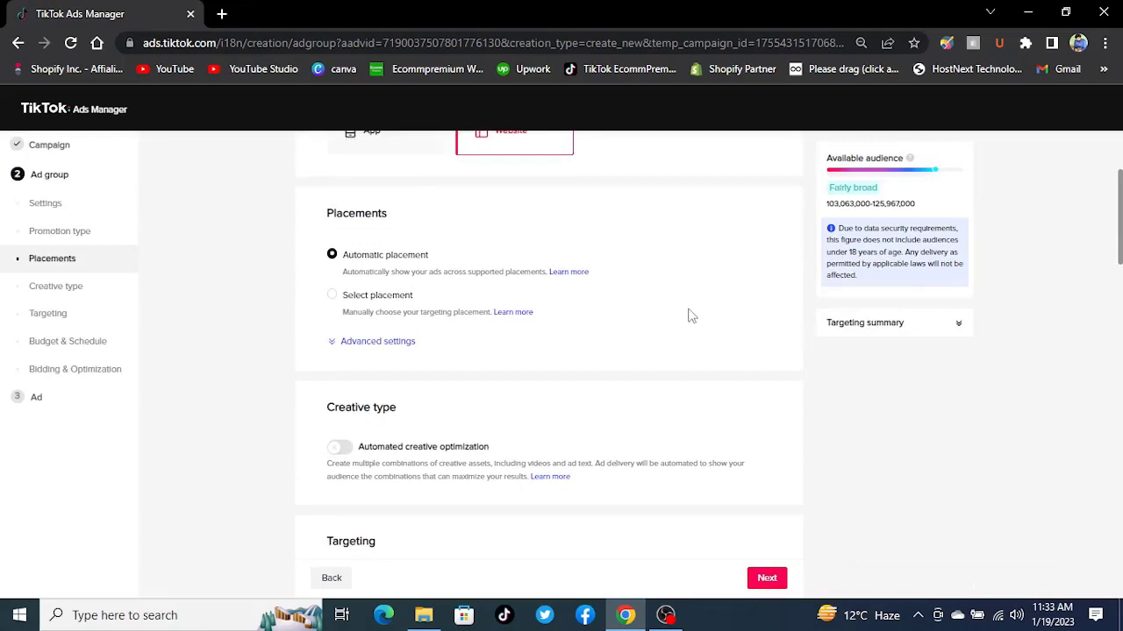
{"action": "left_click", "coordinate": [361, 295]}
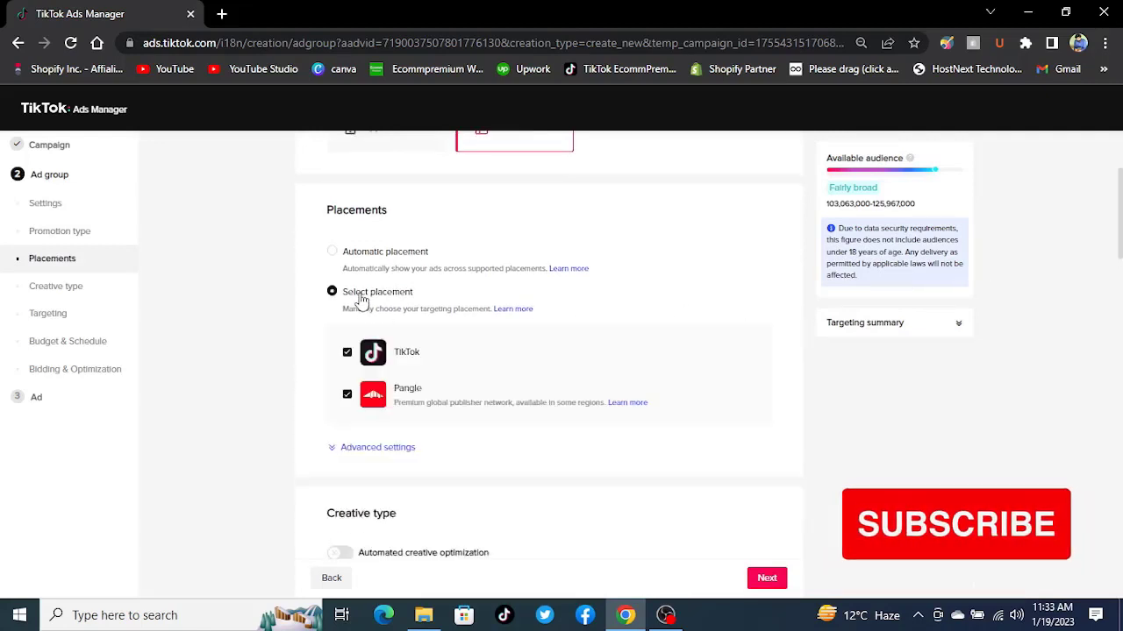
{"action": "left_click", "coordinate": [348, 396]}
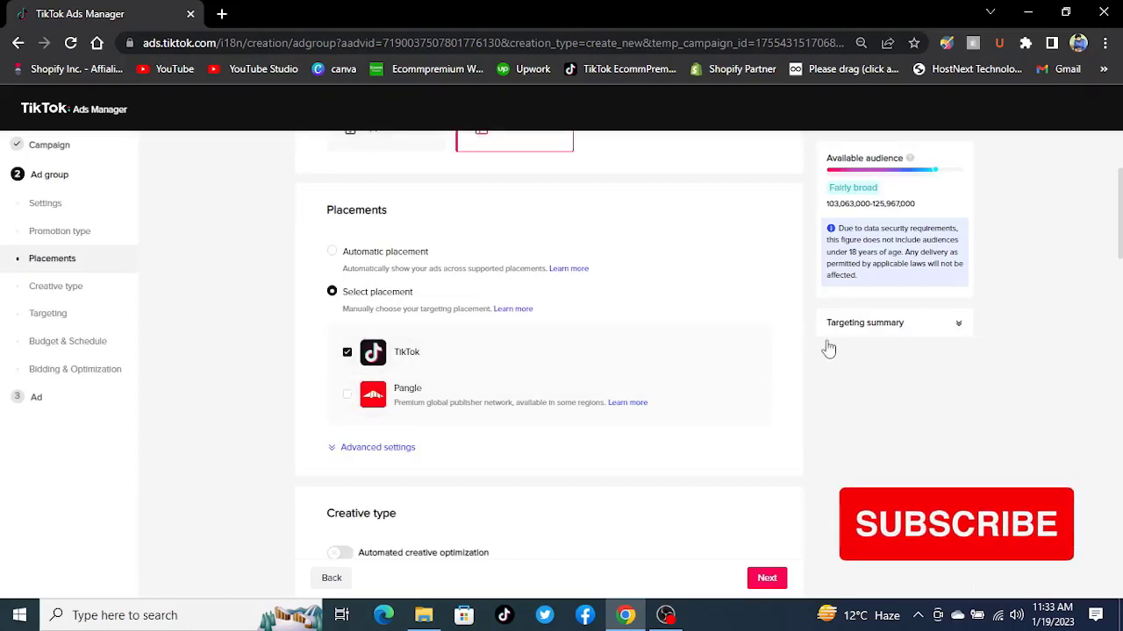
- Show the advanced placement settings and turn off video download
{"action": "left_click", "coordinate": [396, 449]}
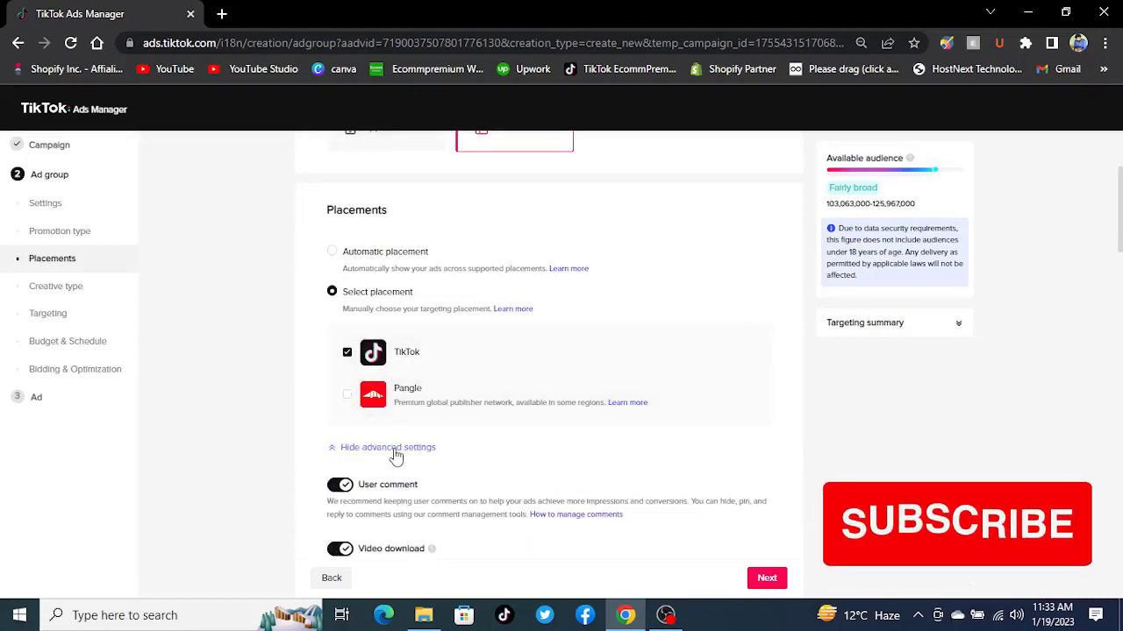
{"action": "scroll", "coordinate": [1044, 351], "scroll_direction": "down", "scroll_amount": 2}
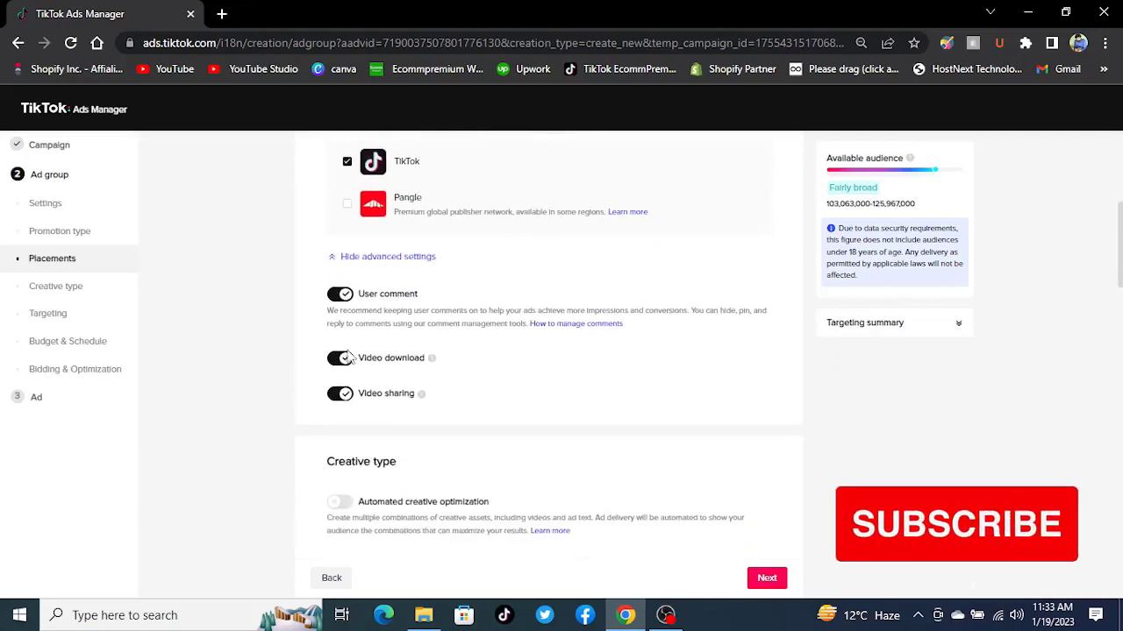
{"action": "left_click", "coordinate": [338, 359]}
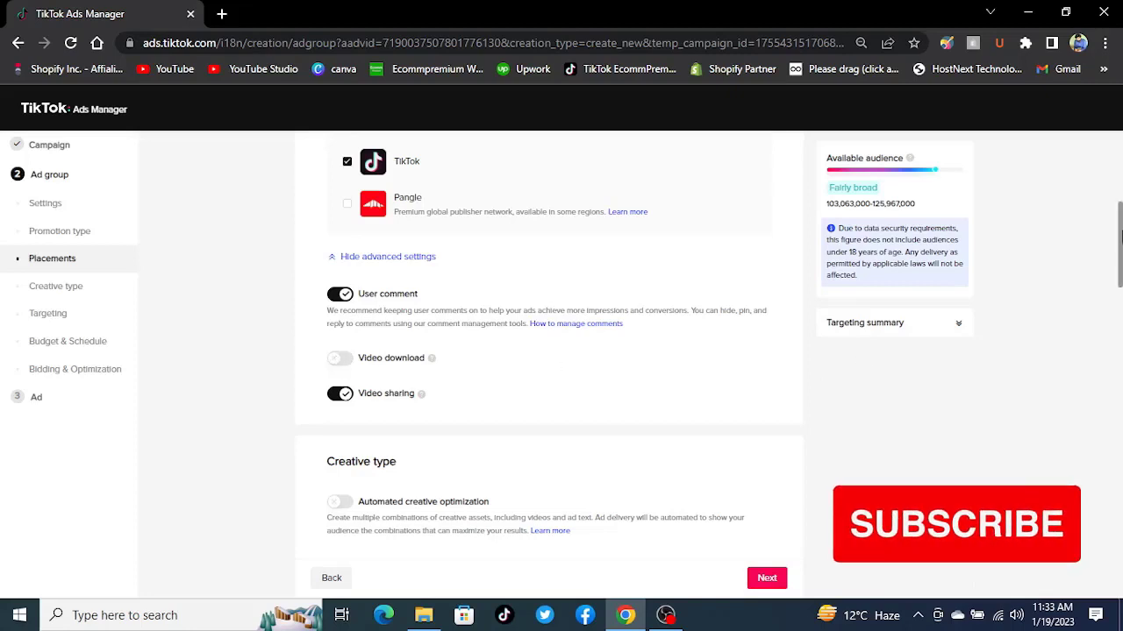
- Change the ad group's targeting mode to Automatic targeting
{"action": "left_click_drag", "start_coordinate": [1120, 239], "coordinate": [1120, 250]}
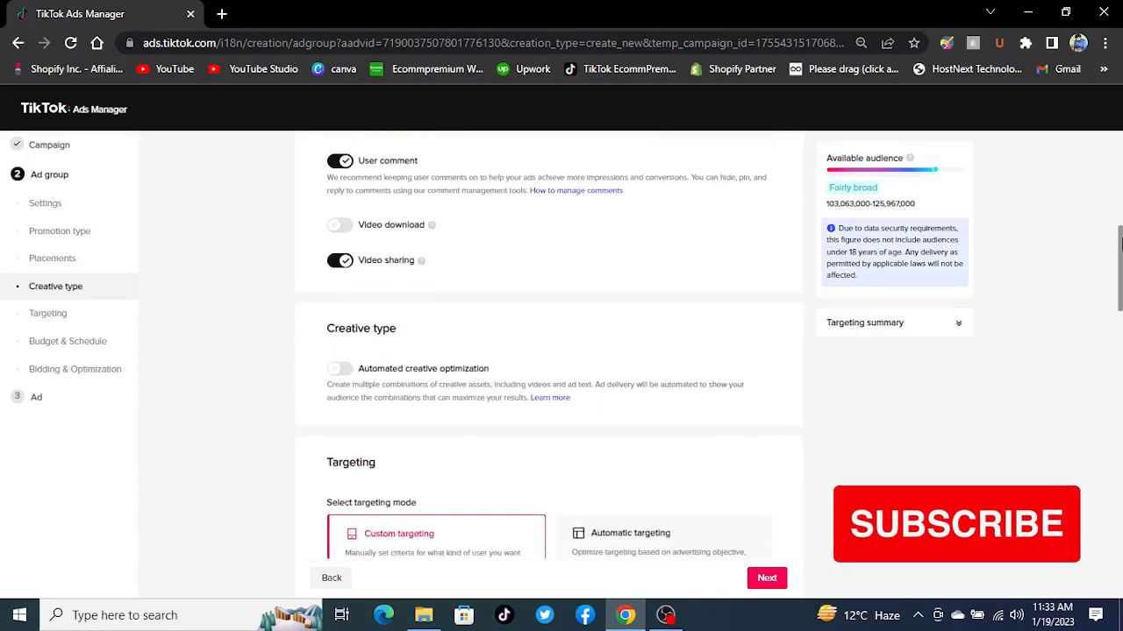
{"action": "scroll", "coordinate": [1120, 222], "scroll_direction": "up", "scroll_amount": 3}
{"action": "scroll", "coordinate": [1120, 255], "scroll_direction": "down", "scroll_amount": 4}
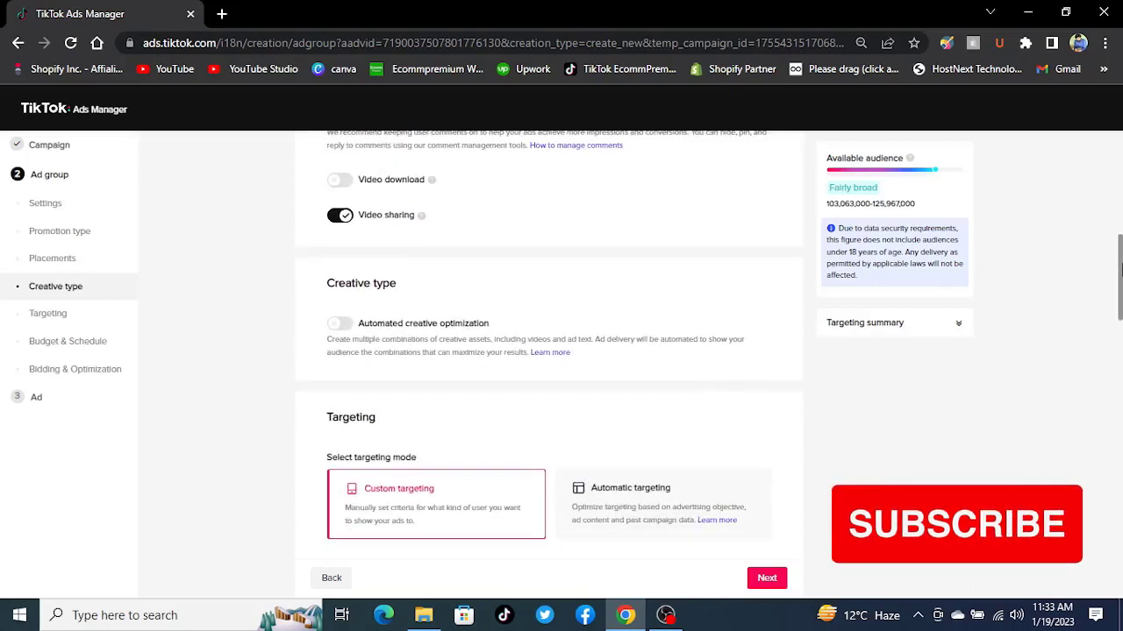
{"action": "left_click_drag", "start_coordinate": [1120, 278], "coordinate": [1120, 302]}
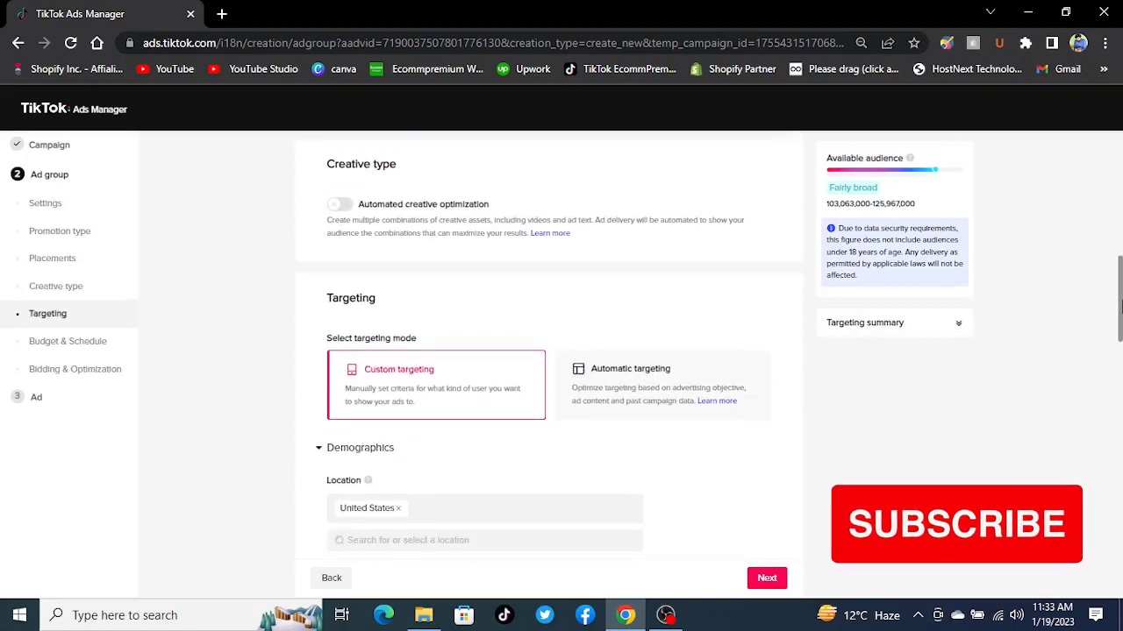
{"action": "scroll", "coordinate": [1120, 302], "scroll_direction": "down", "scroll_amount": 1}
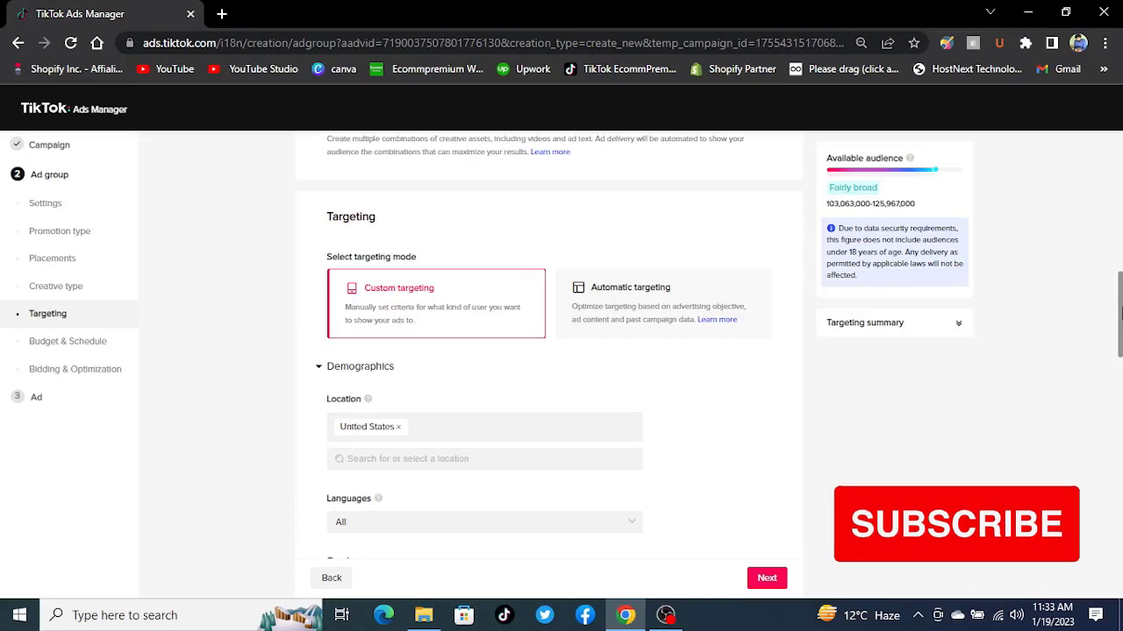
{"action": "mouse_move", "coordinate": [1120, 313]}
{"action": "left_mouse_down"}
{"action": "mouse_move", "coordinate": [1120, 358]}
{"action": "mouse_move", "coordinate": [1120, 321]}
{"action": "left_mouse_up"}
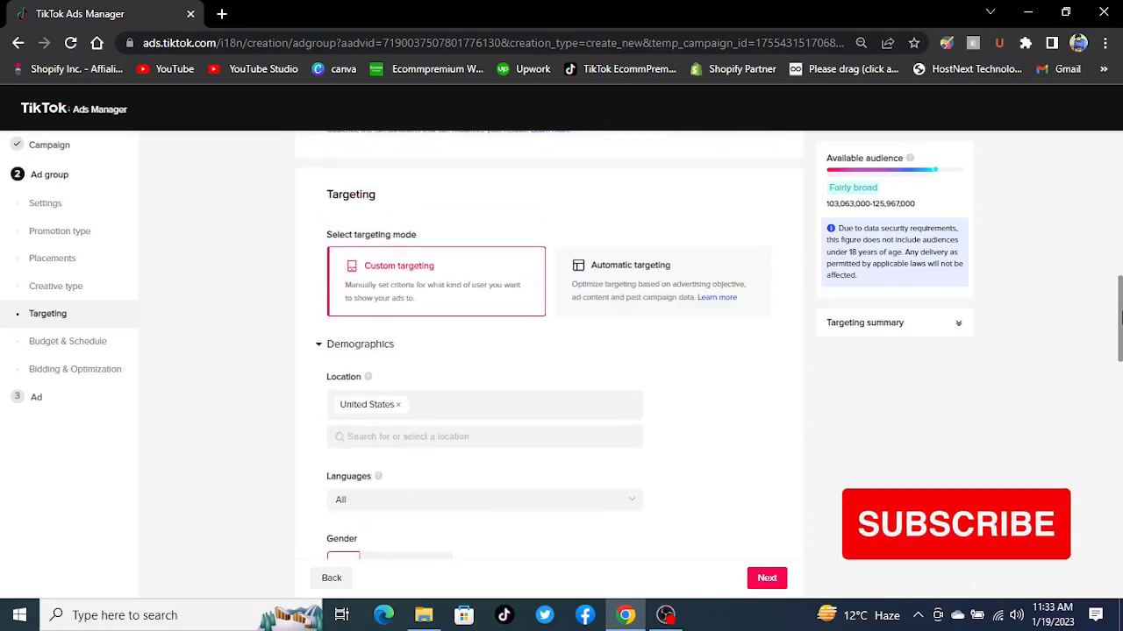
{"action": "left_click", "coordinate": [652, 282]}
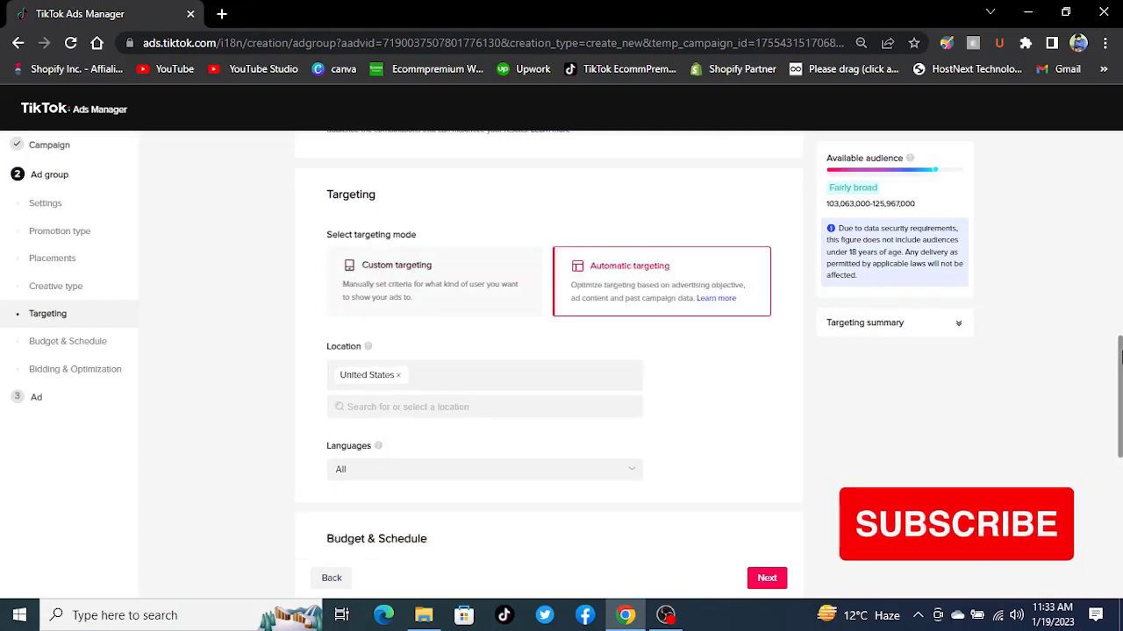
- Set the ad group's daily budget to 50 USD
{"action": "left_click_drag", "start_coordinate": [1120, 386], "coordinate": [1120, 421]}
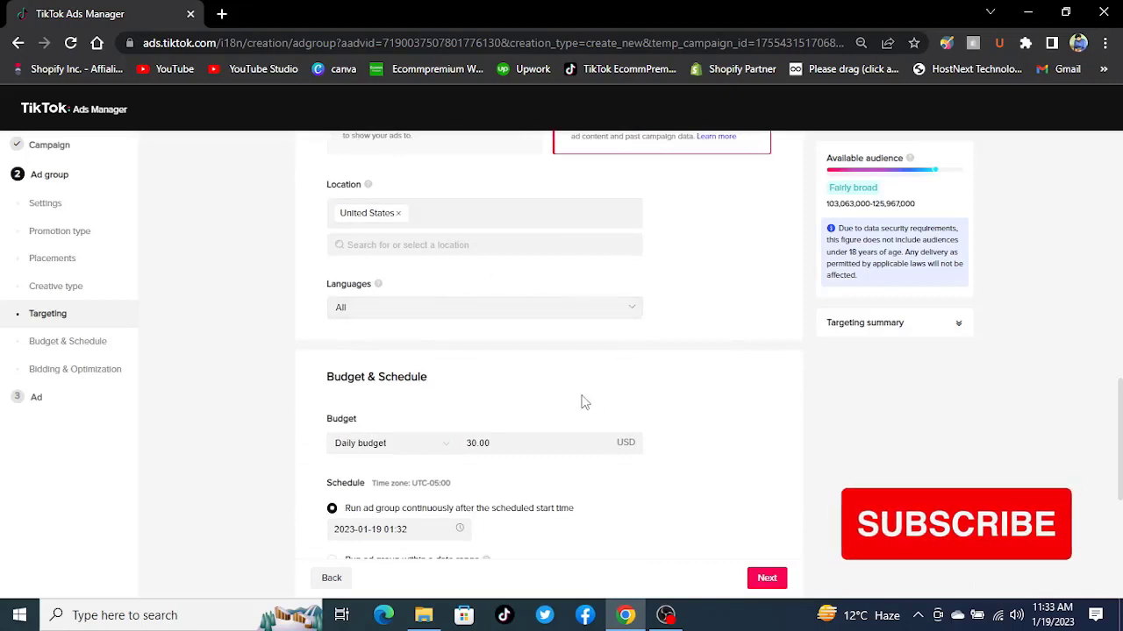
{"action": "left_click", "coordinate": [514, 443]}
{"action": "left_click_drag", "start_coordinate": [514, 443], "coordinate": [468, 443]}
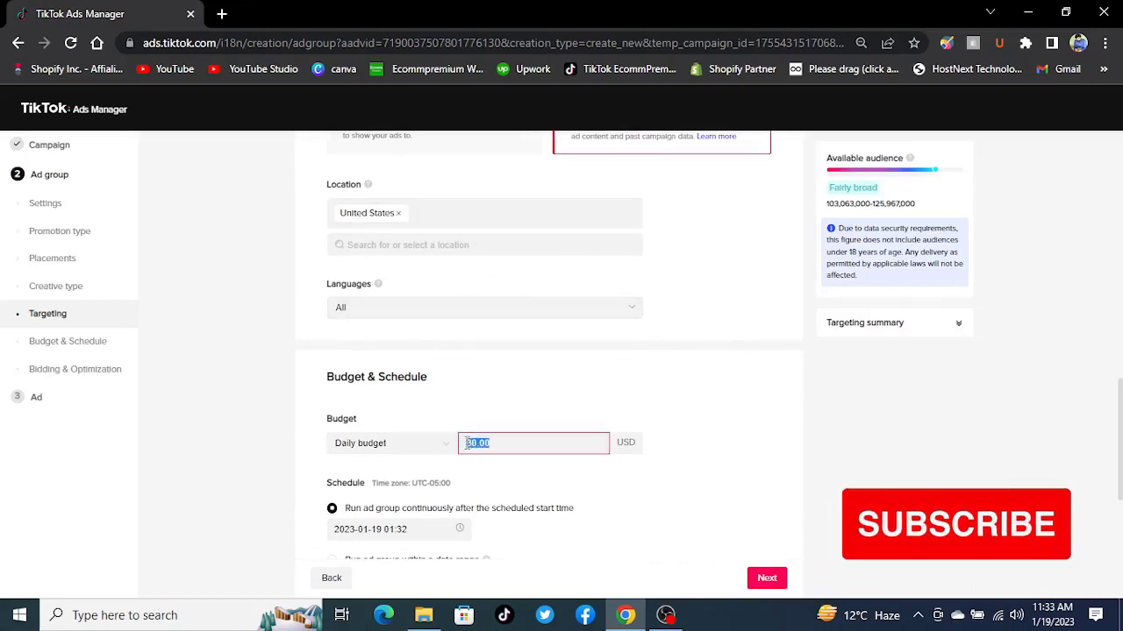
{"action": "type", "text": "3-"}
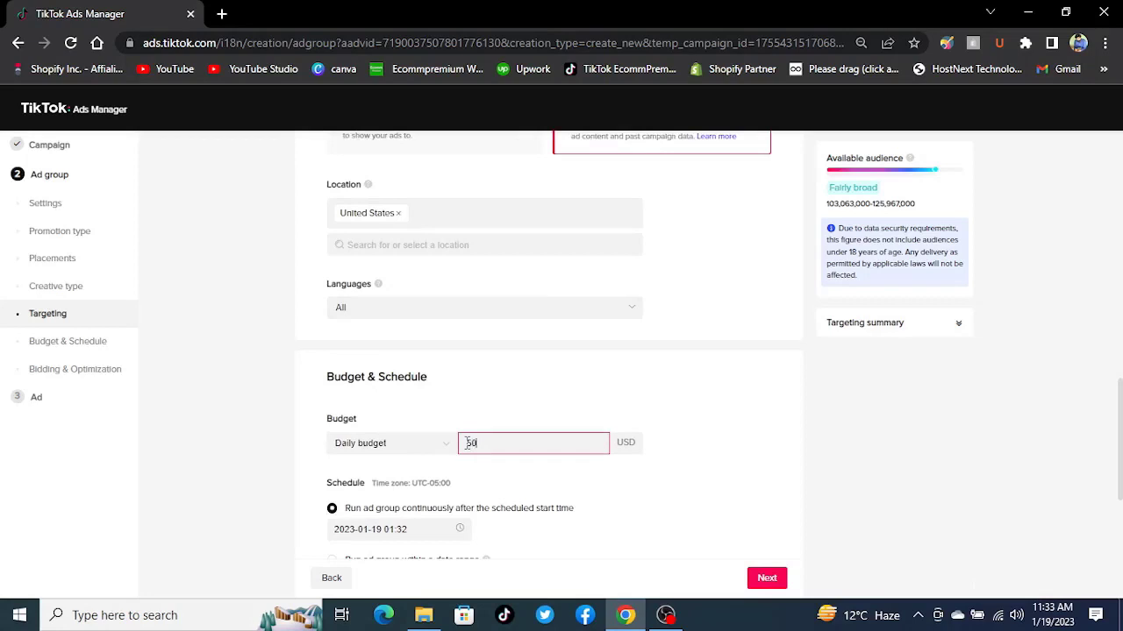
{"action": "type", "text": "0"}
{"action": "left_click", "coordinate": [717, 424]}
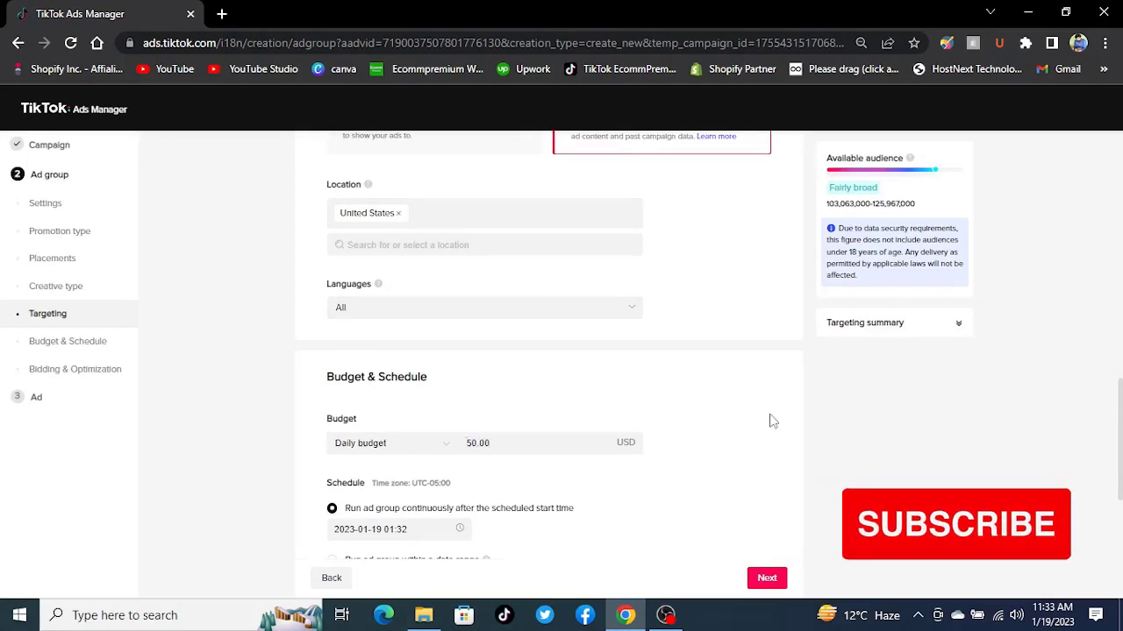
- Show the advanced settings under Bidding & Optimization and proceed to the ad setup
{"action": "scroll", "coordinate": [1119, 421], "scroll_direction": "down", "scroll_amount": 3}
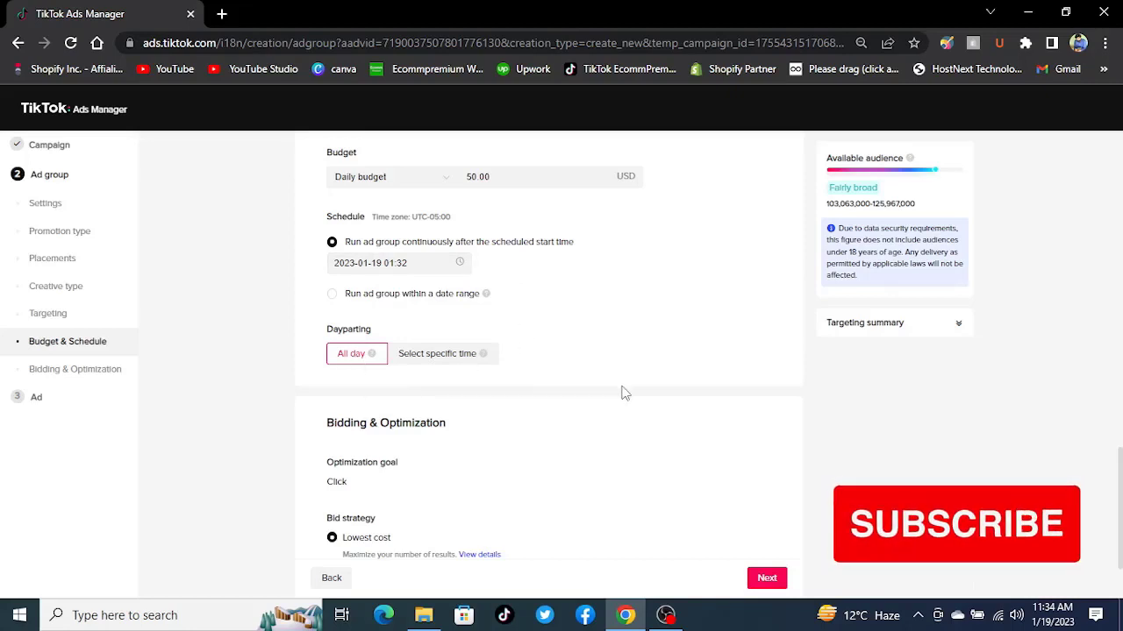
{"action": "scroll", "coordinate": [1120, 474], "scroll_direction": "down", "scroll_amount": 2}
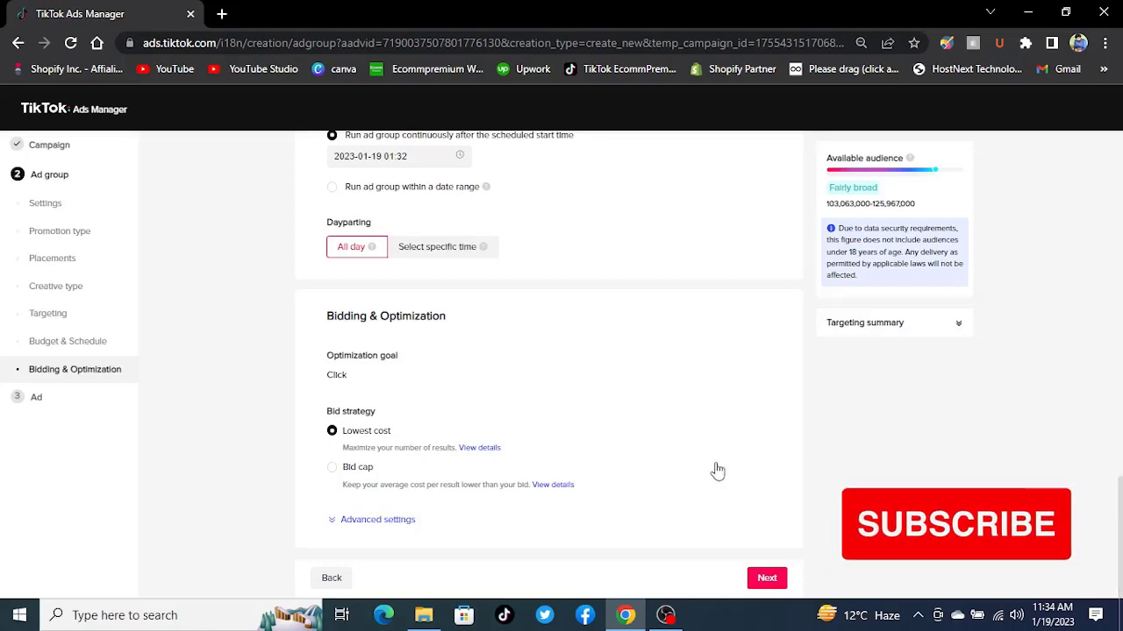
{"action": "left_click", "coordinate": [394, 523]}
{"action": "left_click_drag", "start_coordinate": [1118, 460], "coordinate": [1120, 509]}
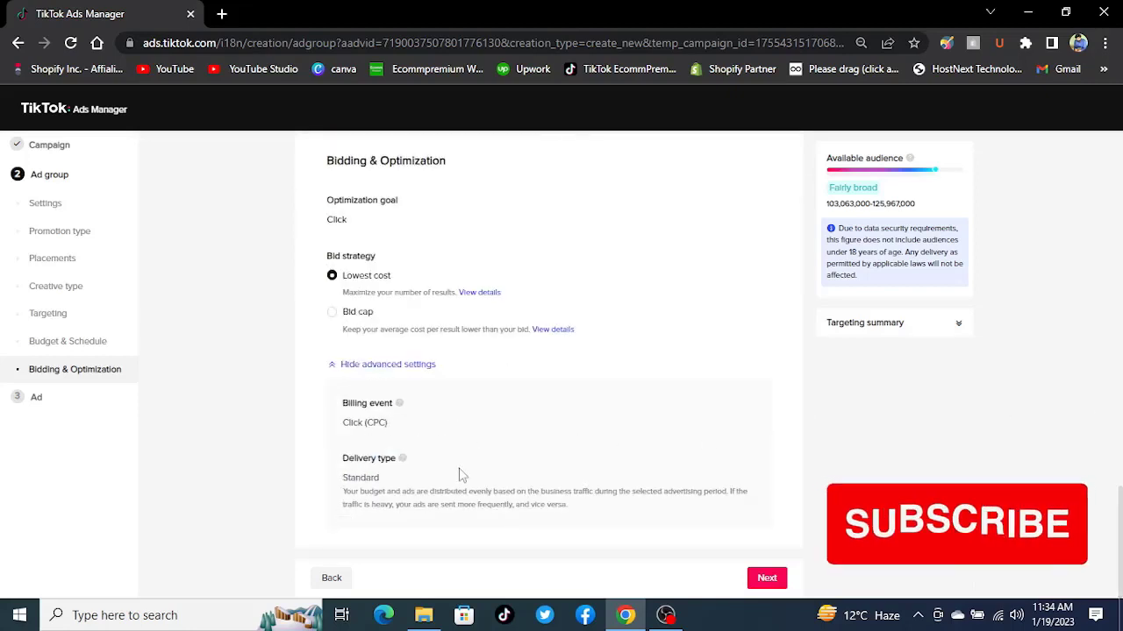
{"action": "left_click", "coordinate": [767, 579]}
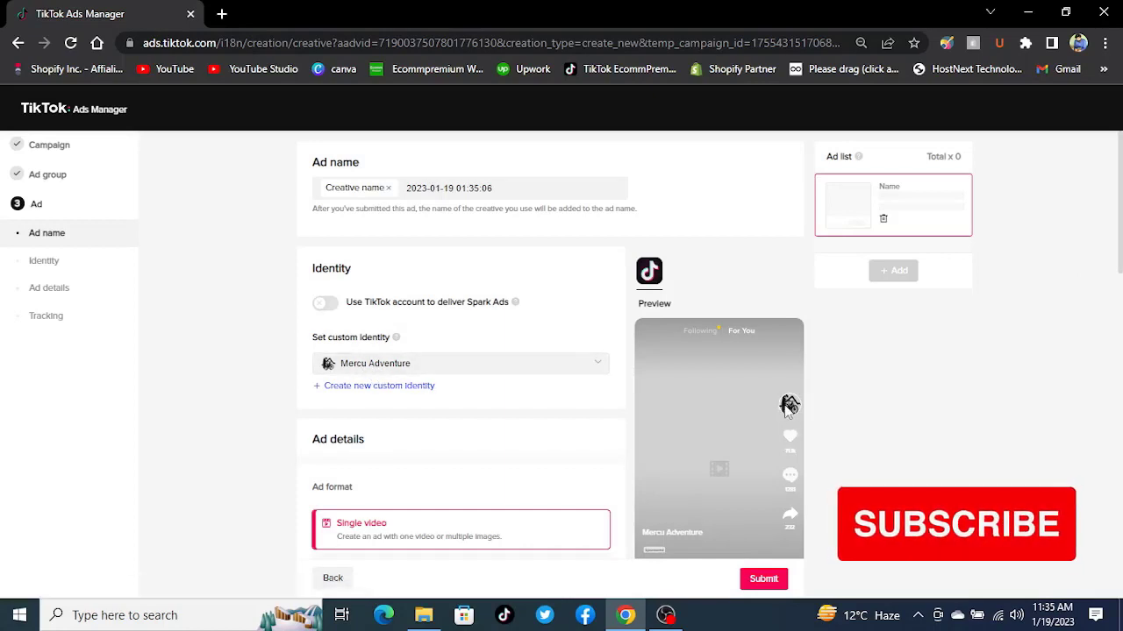
- Add 3.mp4 from the video library as the ad's video and play it in the preview
{"action": "left_click_drag", "start_coordinate": [1120, 186], "coordinate": [1120, 263]}
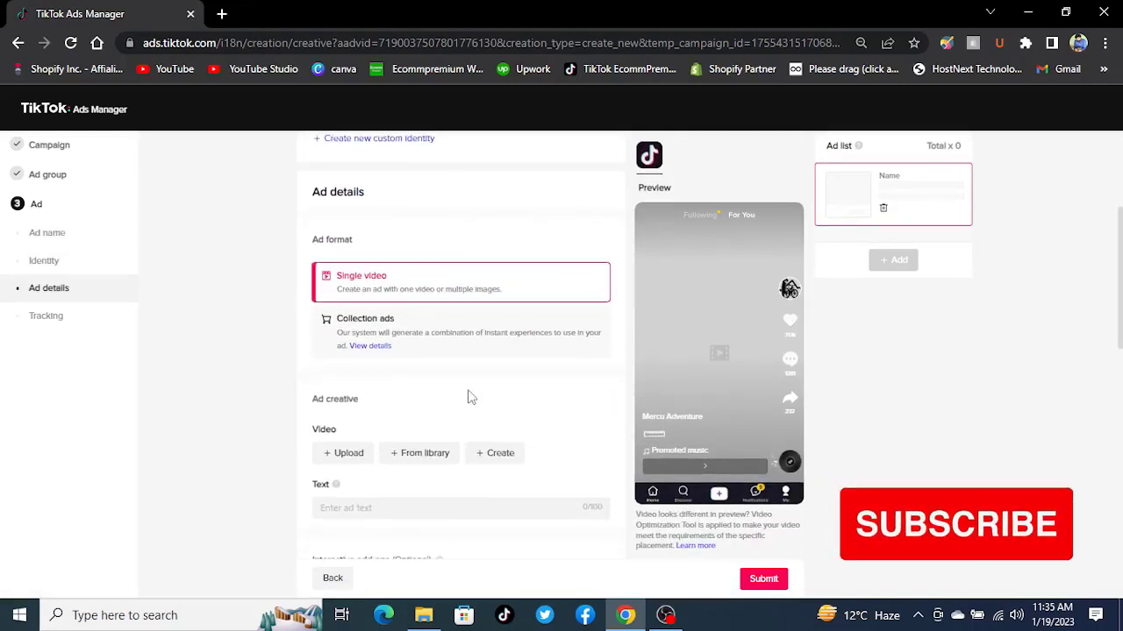
{"action": "left_click", "coordinate": [411, 459]}
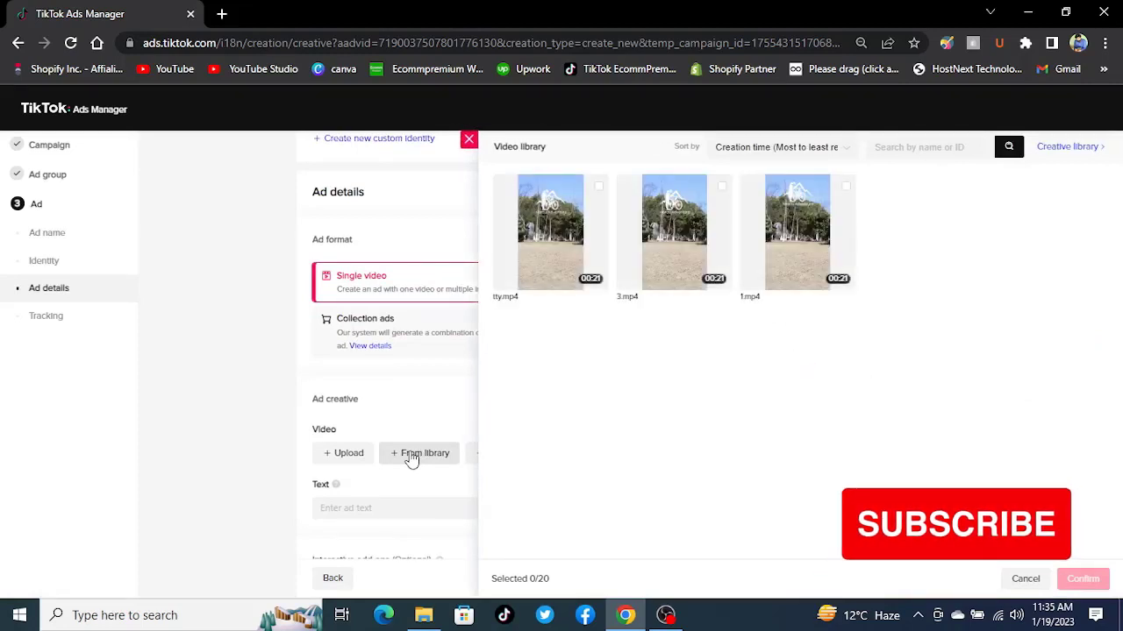
{"action": "left_click", "coordinate": [673, 253]}
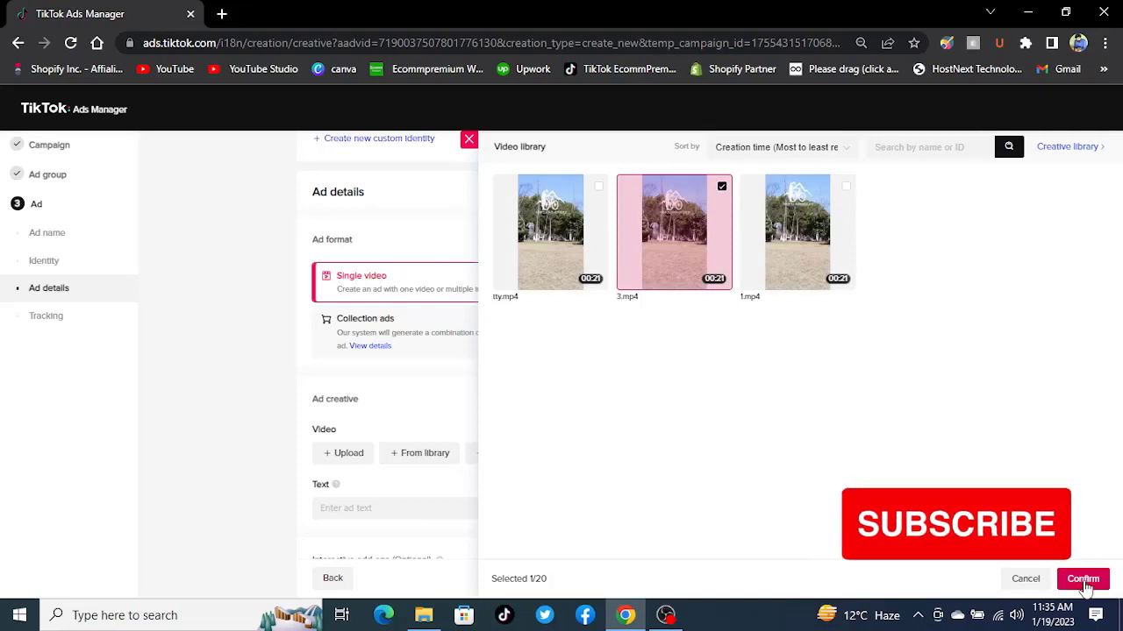
{"action": "left_click", "coordinate": [1084, 581]}
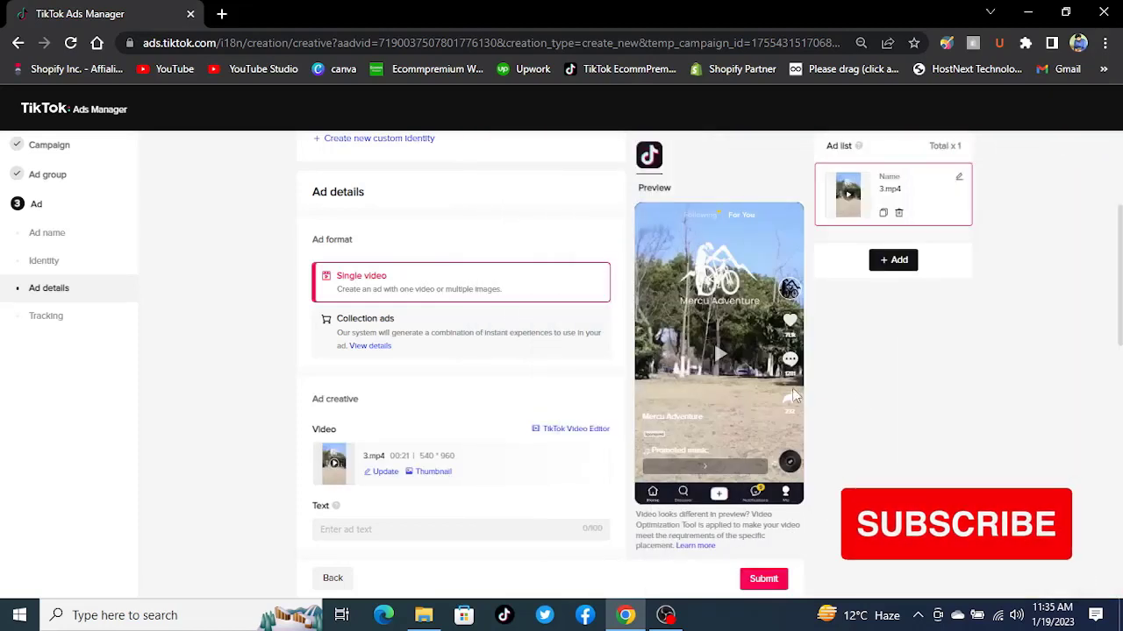
{"action": "left_click", "coordinate": [718, 362]}
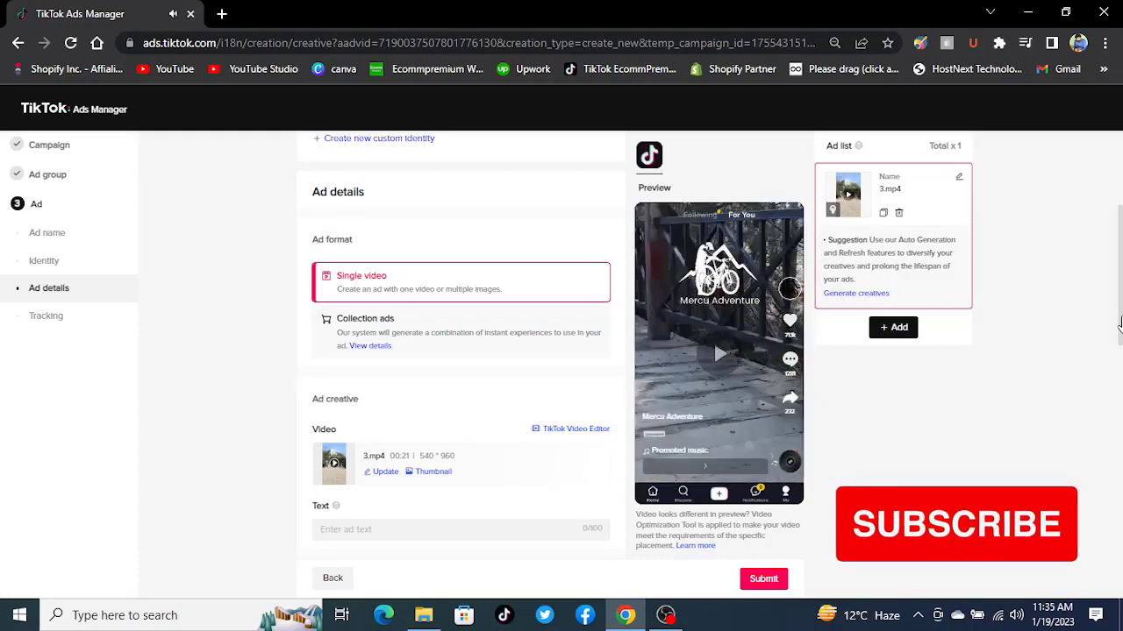
- Enter "Buy Now With 35% Off" as the ad text
{"action": "scroll", "coordinate": [1120, 351], "scroll_direction": "down", "scroll_amount": 2}
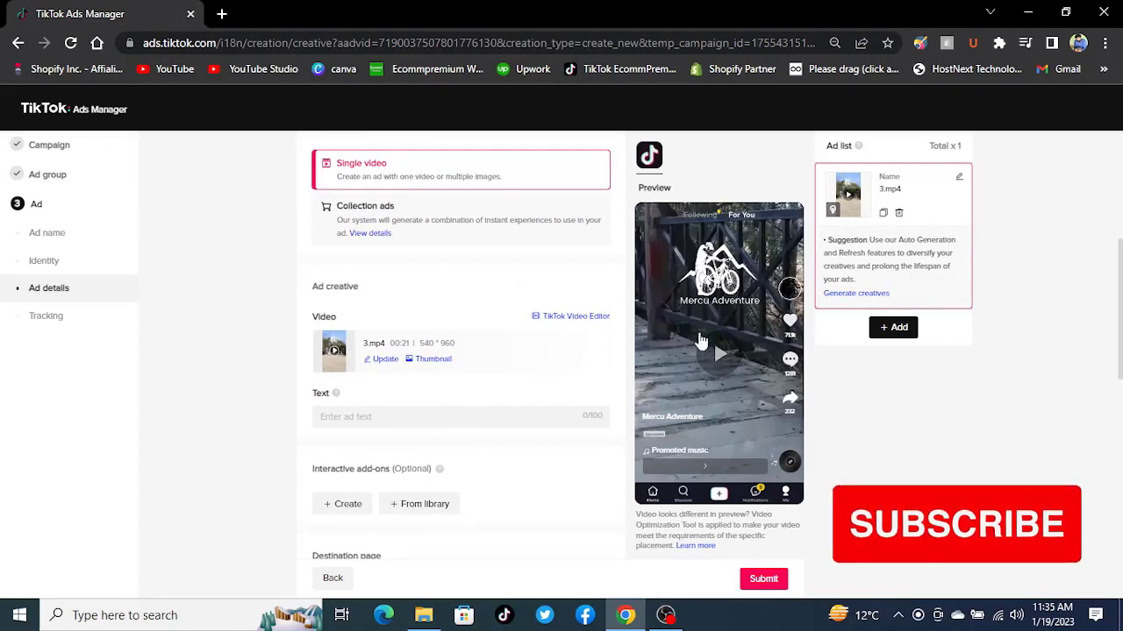
{"action": "left_click", "coordinate": [402, 416]}
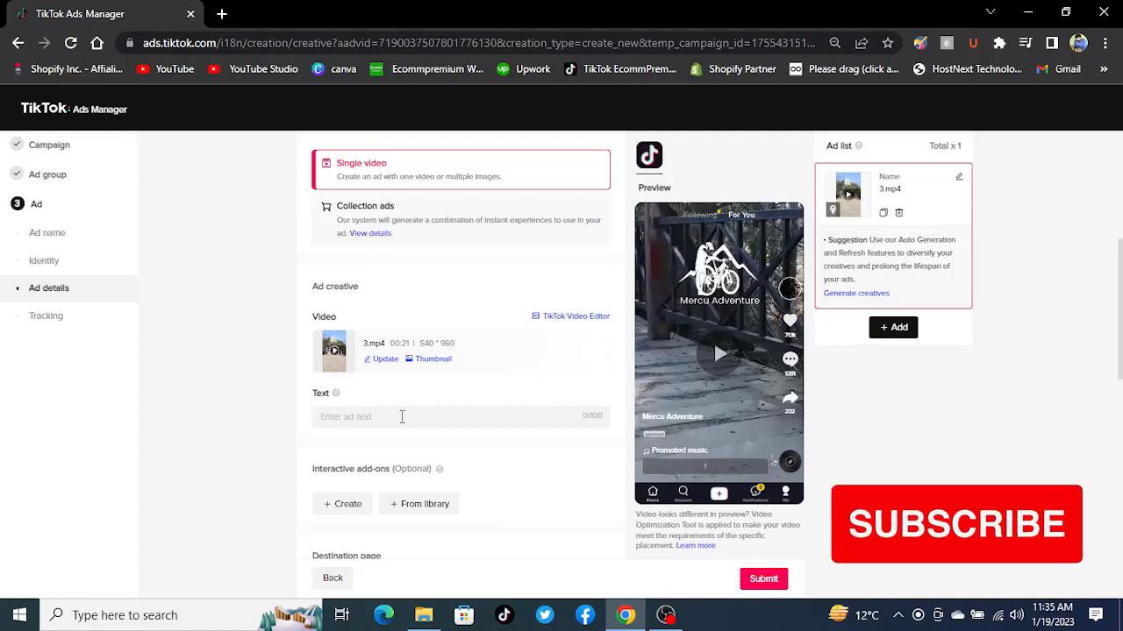
{"action": "type", "text": "Buy Now Wit"}
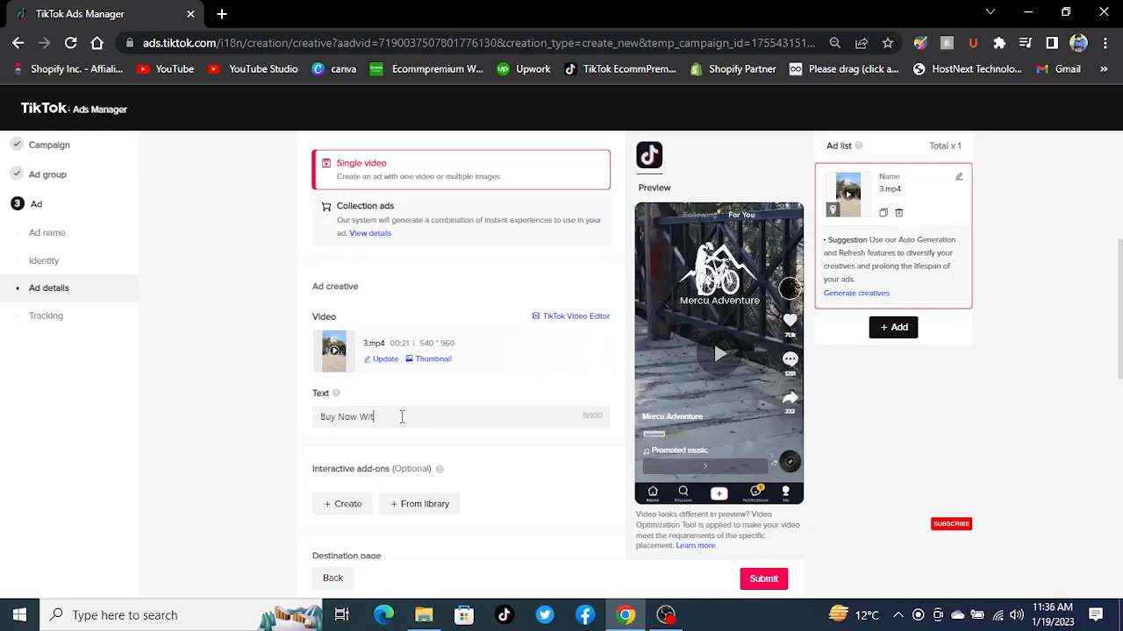
{"action": "type", "text": "h 35"}
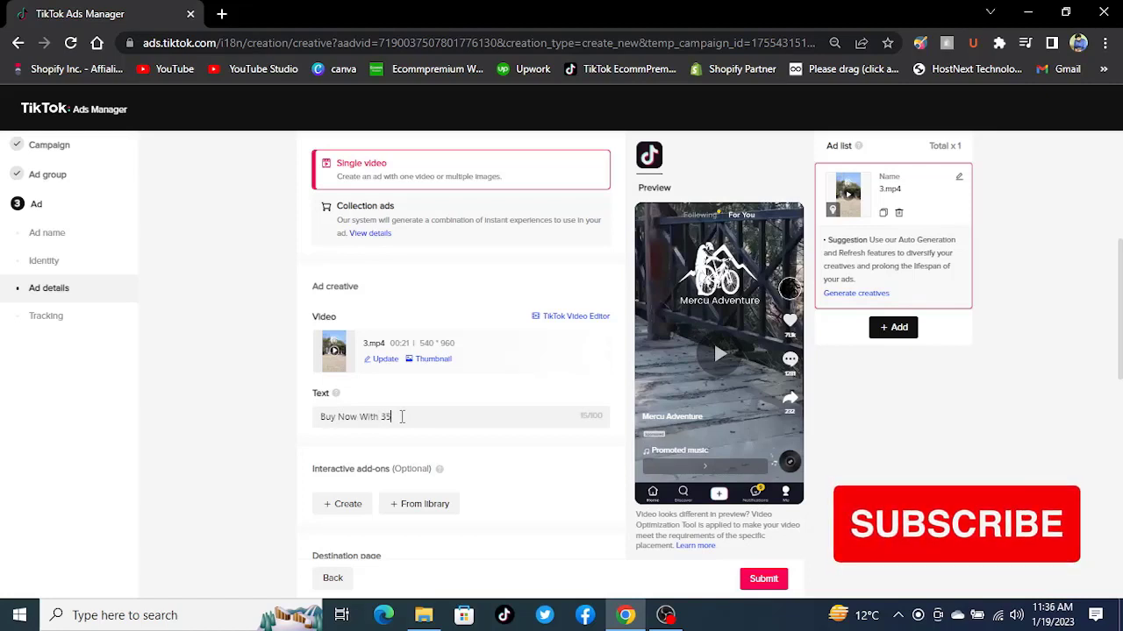
{"action": "type", "text": "%"}
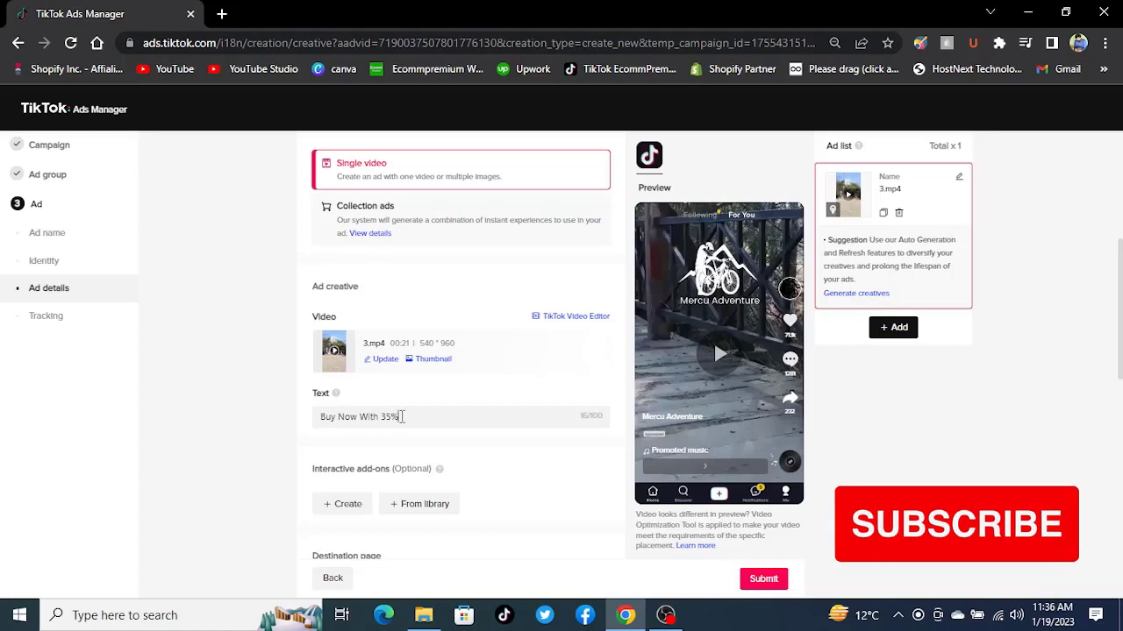
{"action": "type", "text": " Off"}
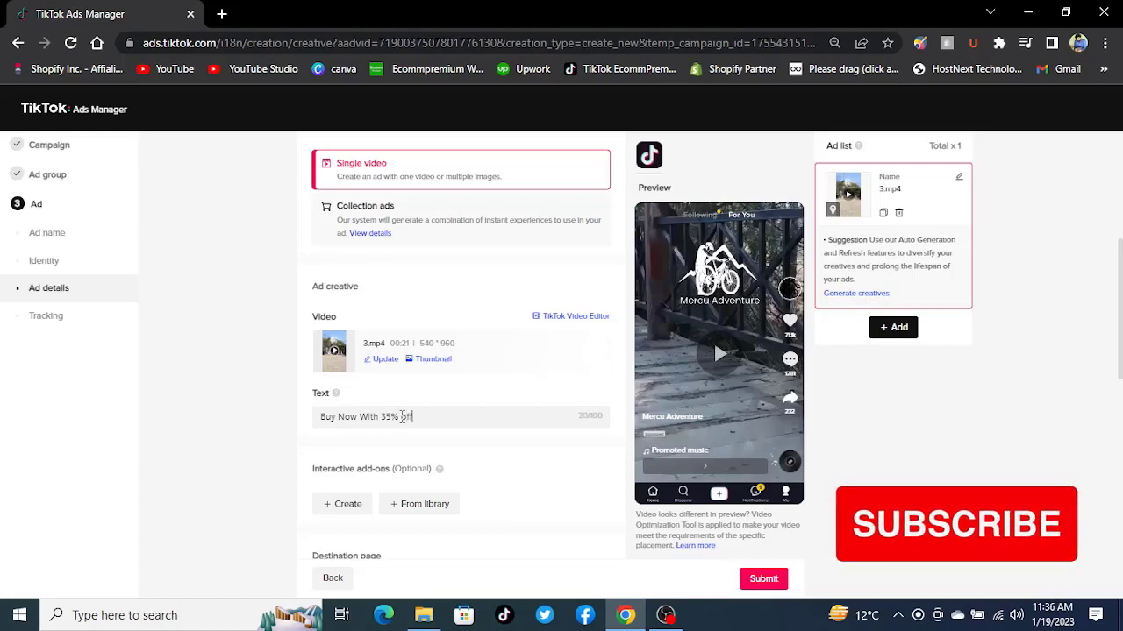
{"action": "scroll", "coordinate": [403, 417], "scroll_direction": "down", "scroll_amount": 3}
{"action": "left_click", "coordinate": [440, 431]}
{"action": "key", "text": "super+v"}
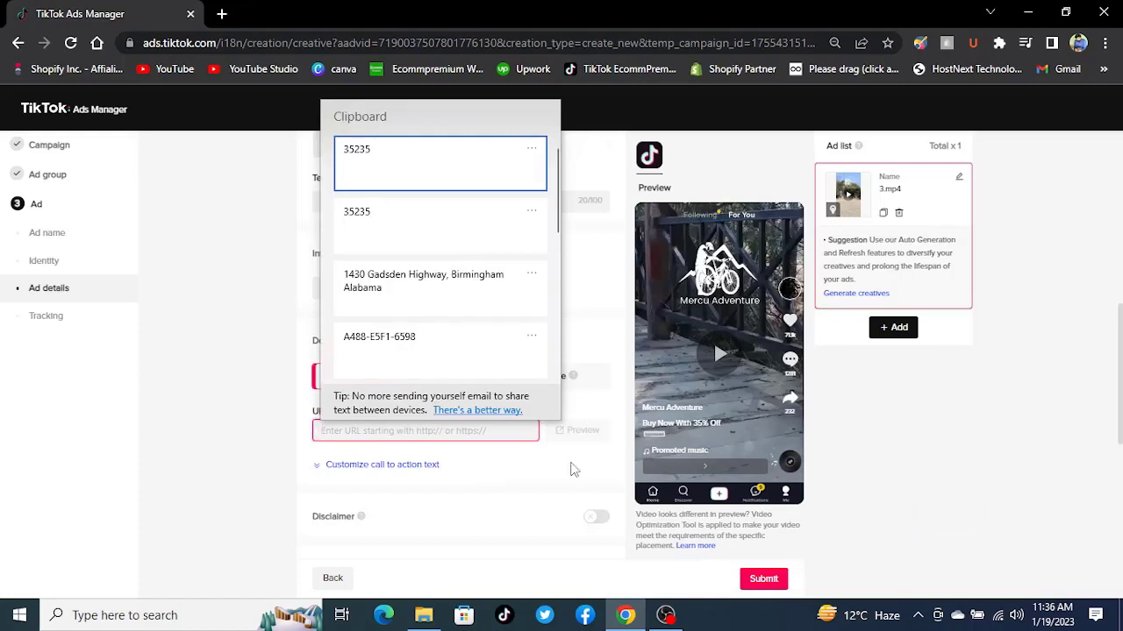
{"action": "left_click", "coordinate": [509, 428]}
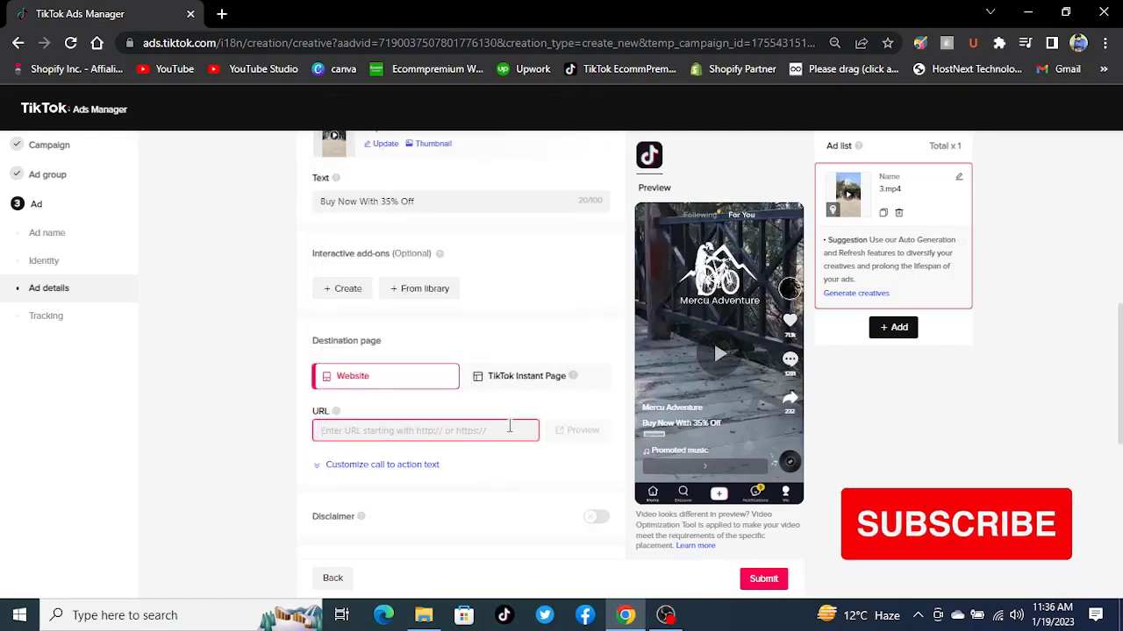
- Open mercuadventure.com in a new browser tab and go to its Shop Now product page for the electric mountain bike
{"action": "left_click", "coordinate": [223, 14]}
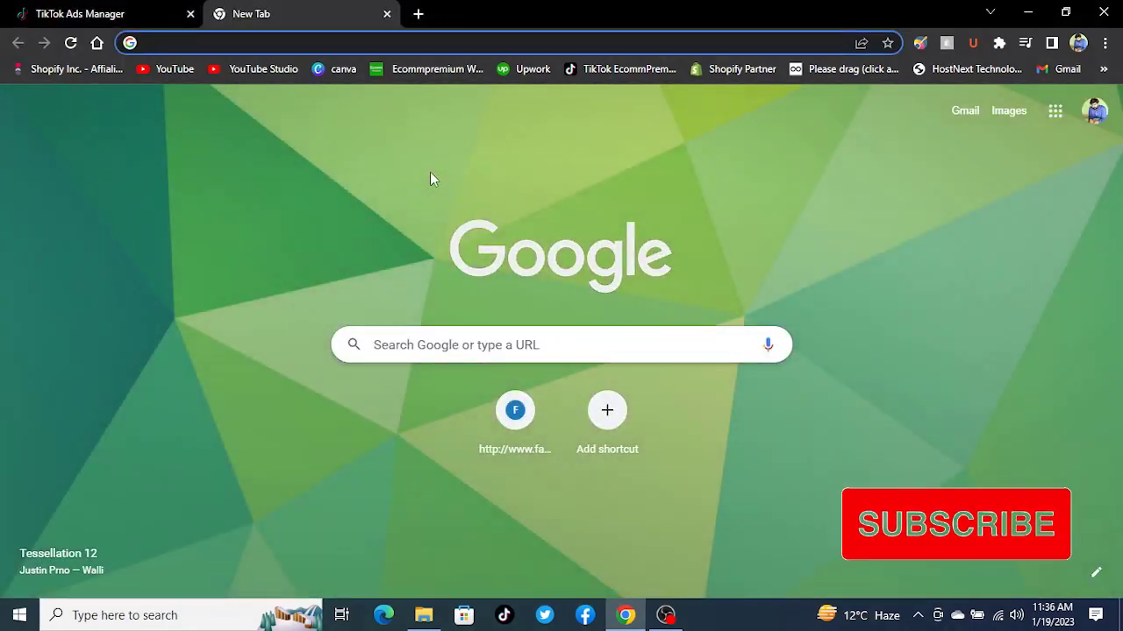
{"action": "type", "text": "mer"}
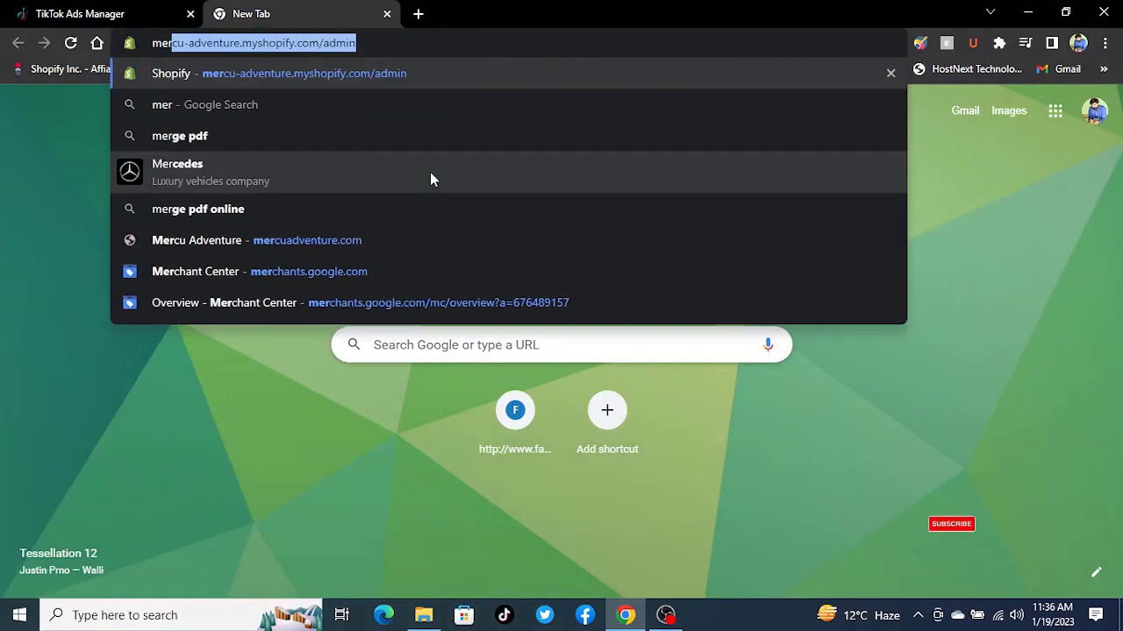
{"action": "left_click", "coordinate": [324, 246]}
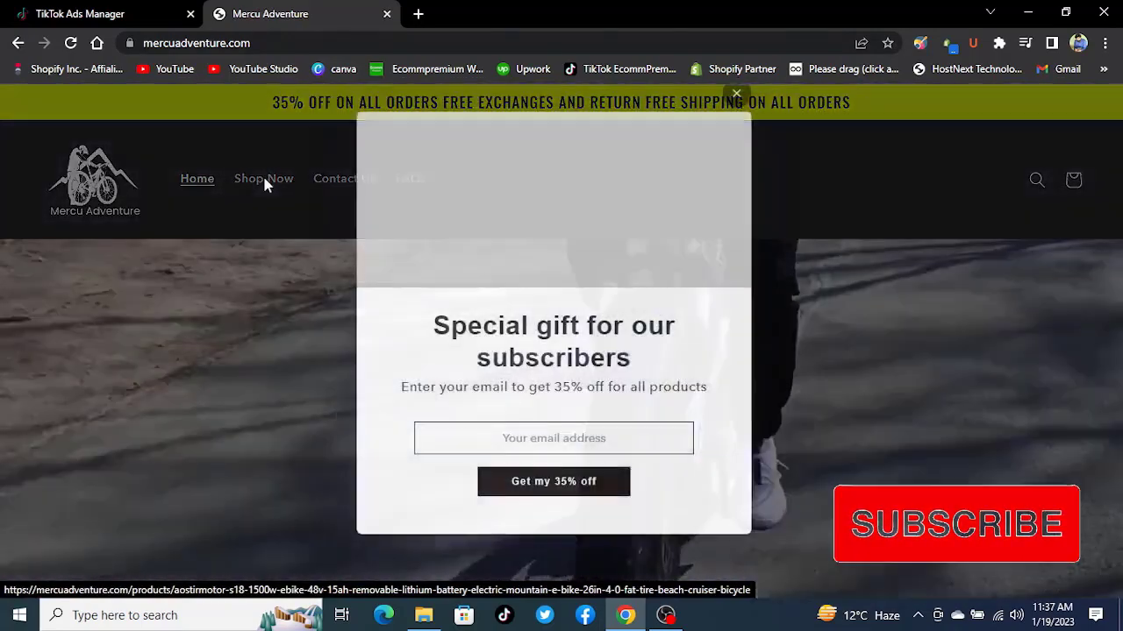
{"action": "left_click", "coordinate": [265, 181]}
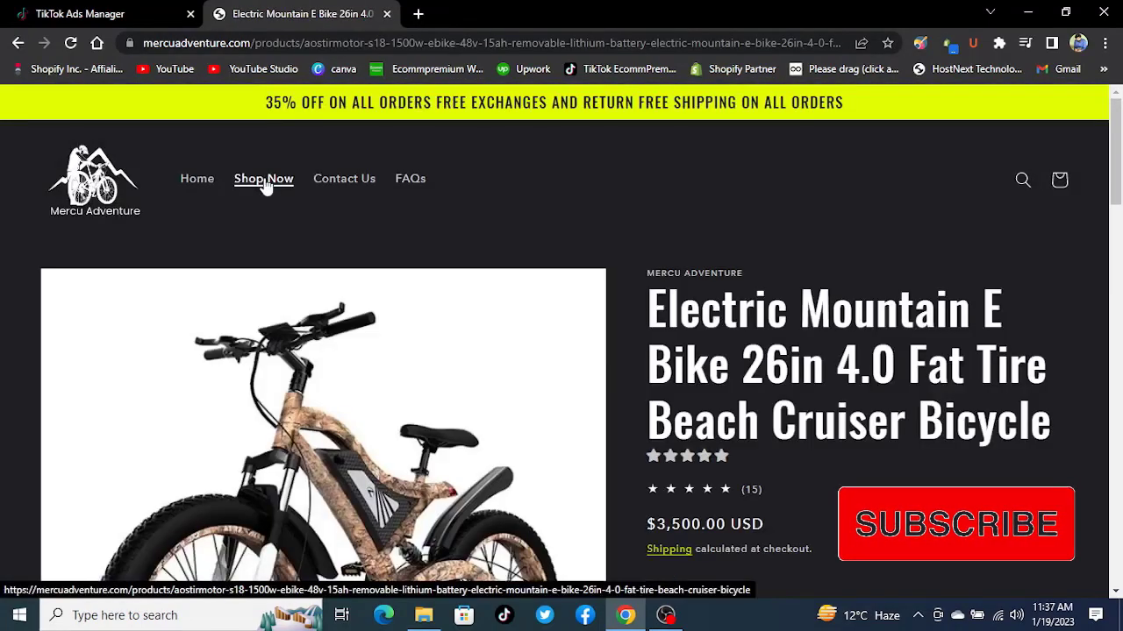
- Copy the bike product page's web address and return to the ad's destination URL field in TikTok Ads Manager
{"action": "left_click", "coordinate": [290, 44]}
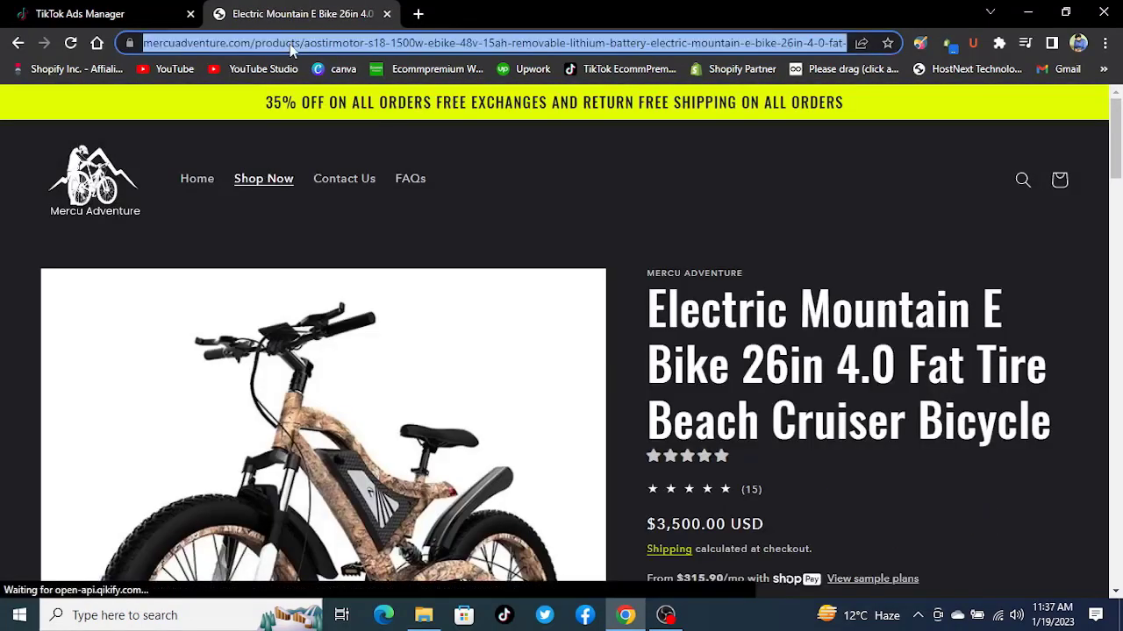
{"action": "left_click", "coordinate": [140, 10]}
{"action": "left_click", "coordinate": [383, 427]}
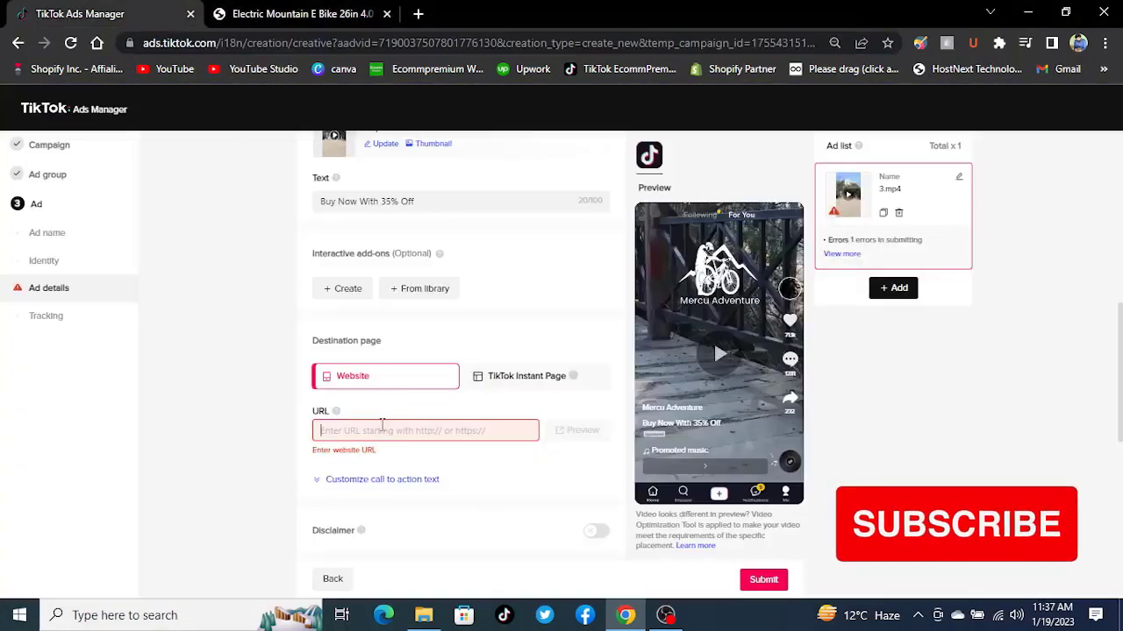